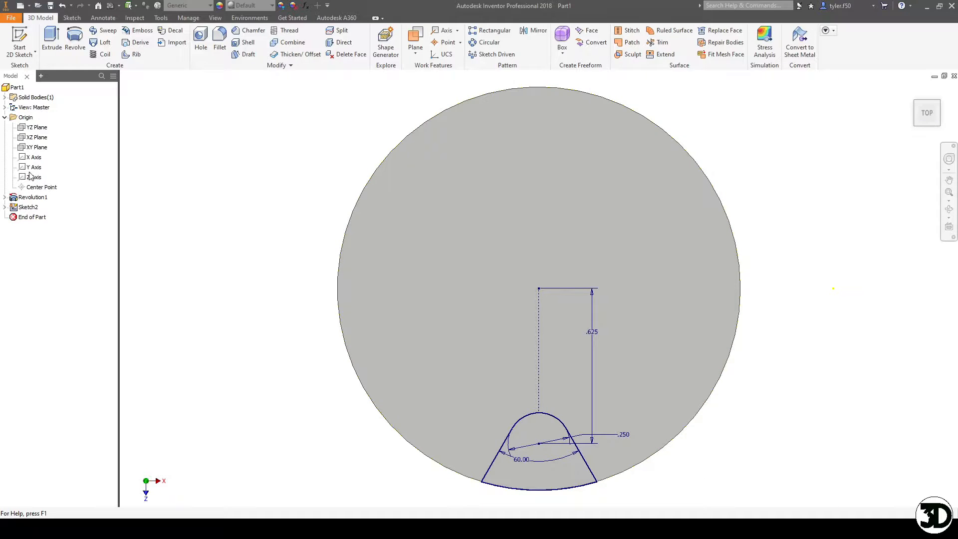
Step: Edit Sketch2 and set up a circular pattern of the slot profile about the large circle's center point
{"action": "left_click", "coordinate": [28, 209]}
{"action": "double_click", "coordinate": [27, 208]}
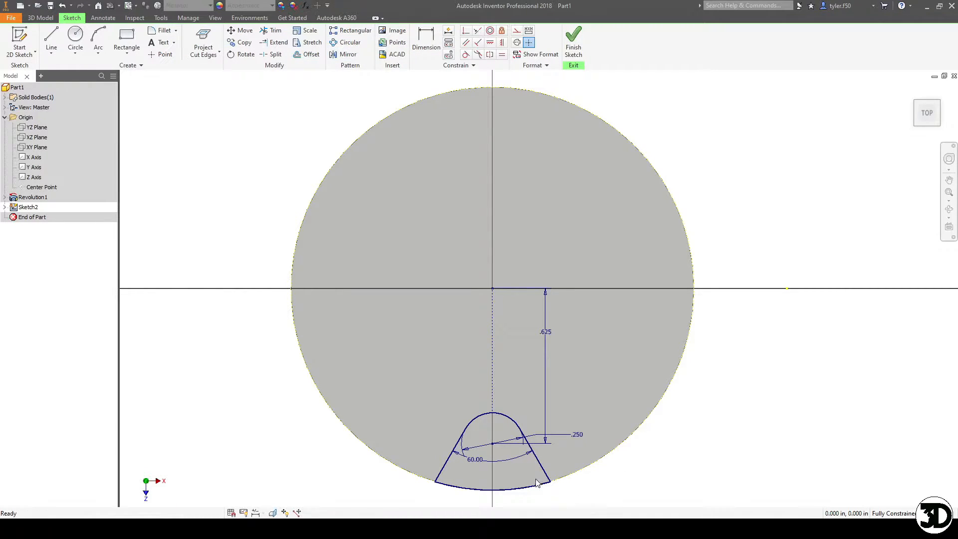
{"action": "left_click", "coordinate": [340, 45]}
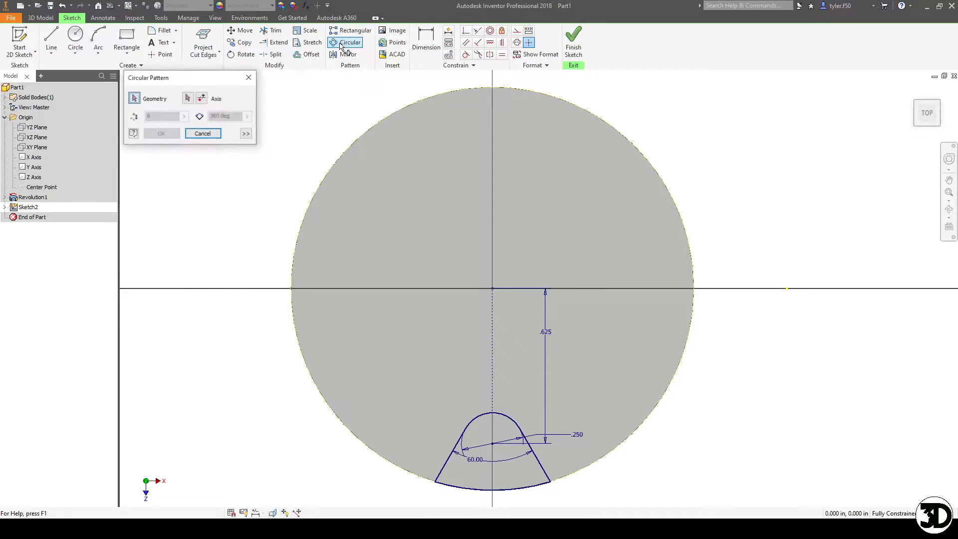
{"action": "left_click_drag", "start_coordinate": [583, 505], "coordinate": [417, 381]}
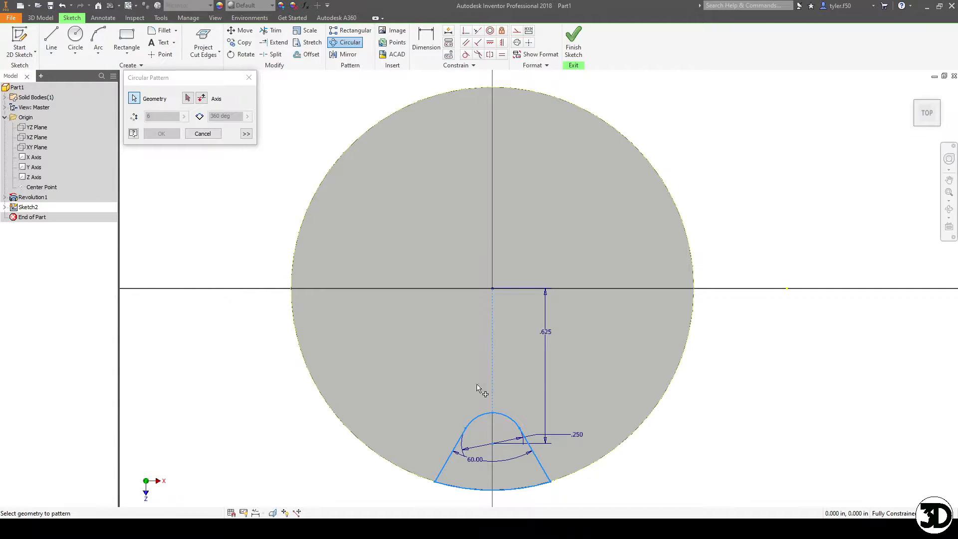
{"action": "left_click", "coordinate": [189, 99]}
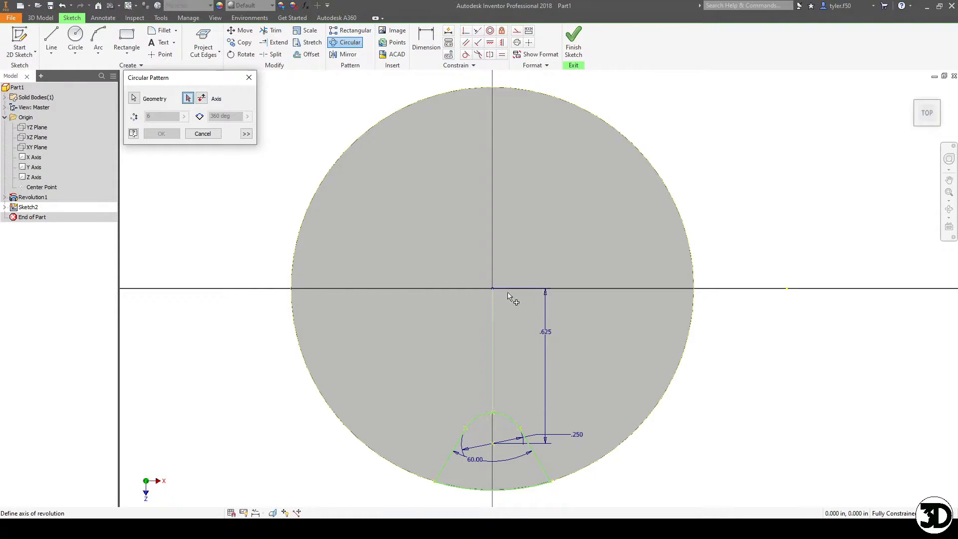
{"action": "left_click", "coordinate": [493, 414]}
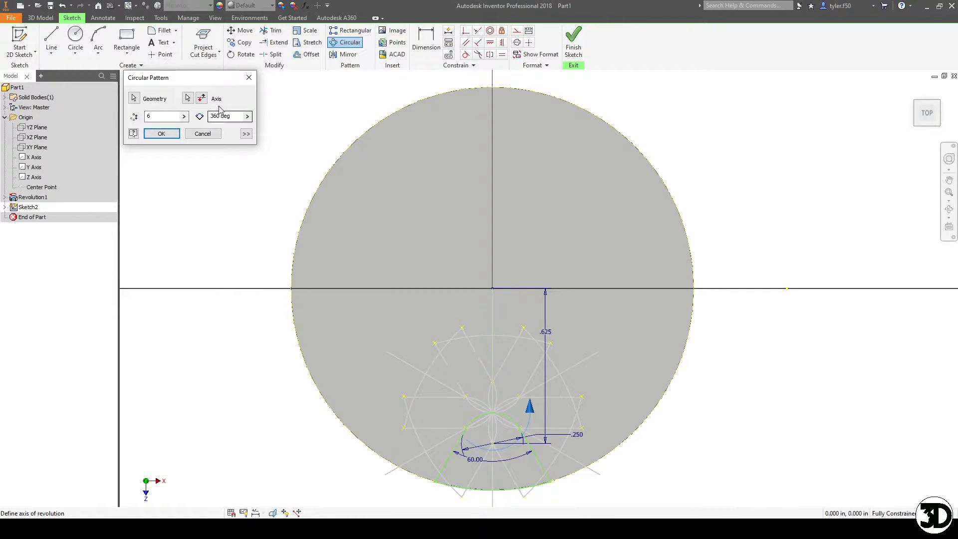
{"action": "left_click", "coordinate": [198, 98]}
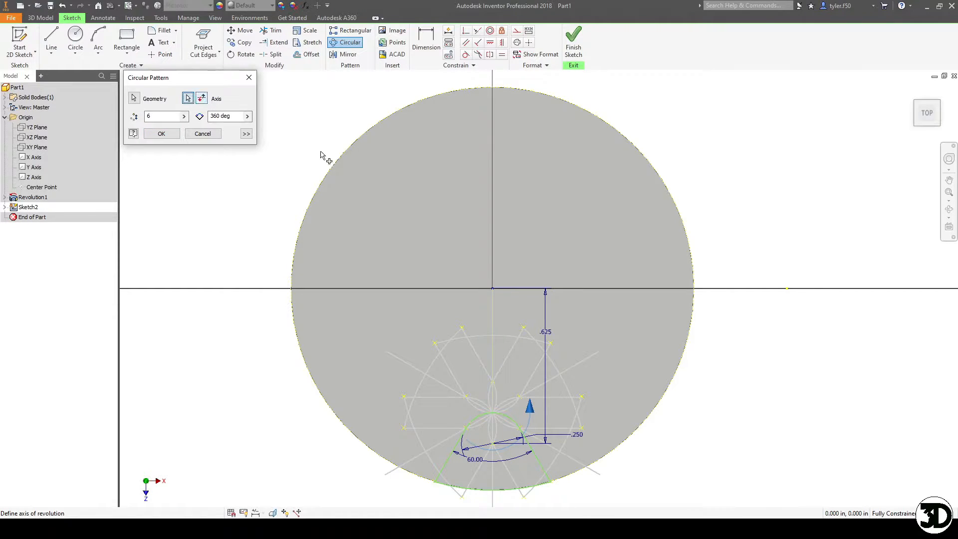
{"action": "left_click", "coordinate": [493, 289]}
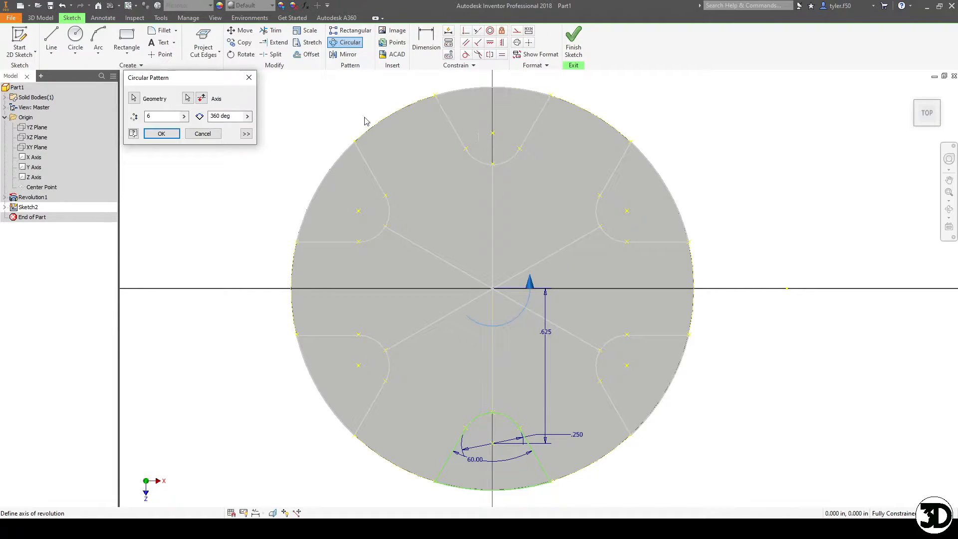
Step: Try a 180-degree pattern angle, set it back to 360 degrees, and create the six-instance slot pattern
{"action": "left_click", "coordinate": [232, 116]}
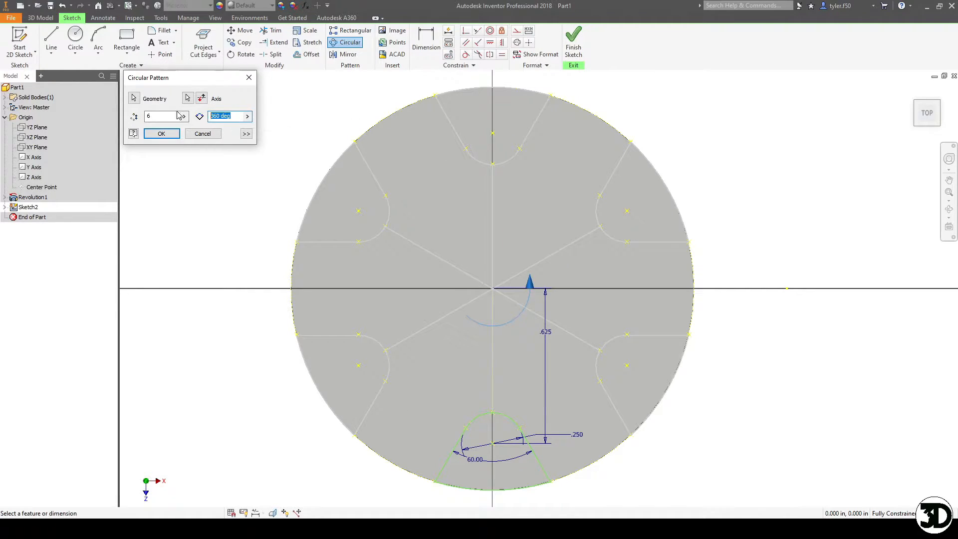
{"action": "type", "text": "180"}
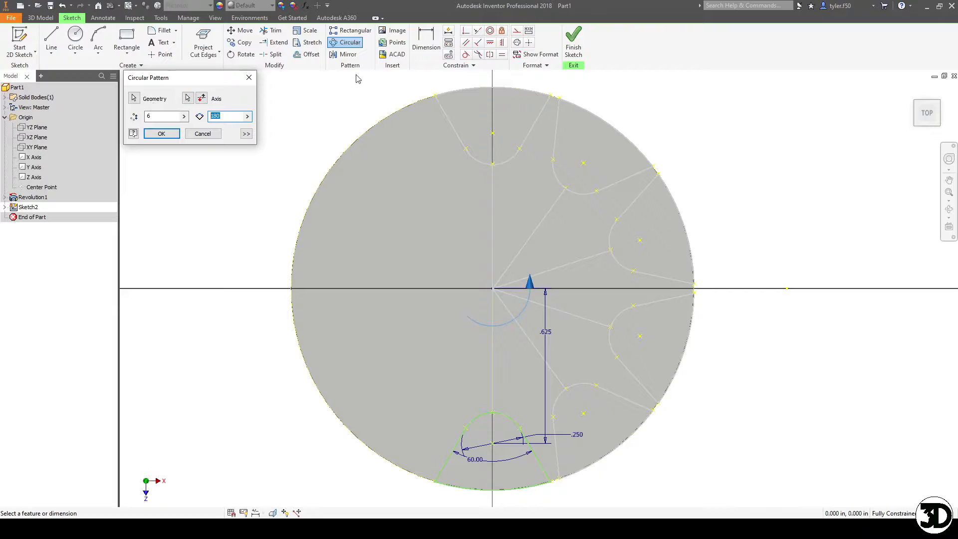
{"action": "type", "text": "360"}
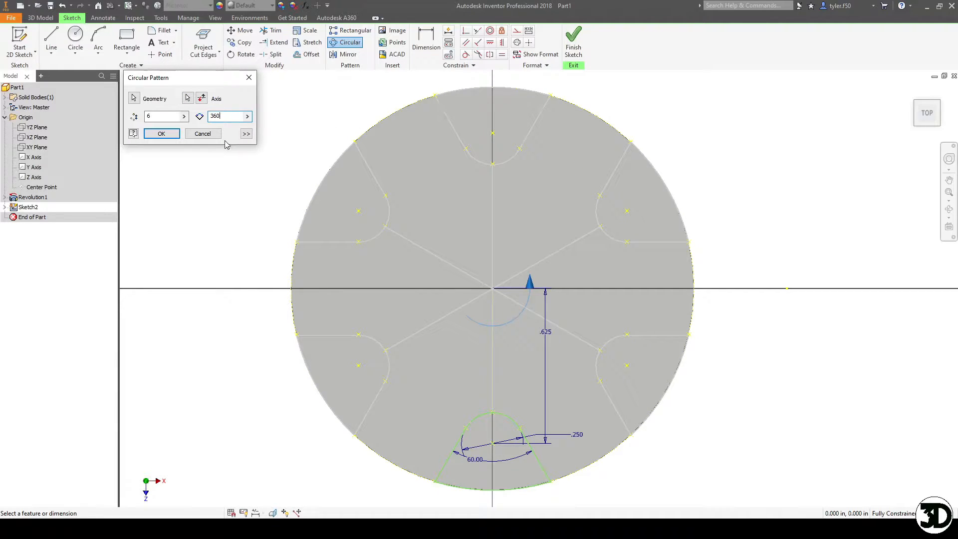
{"action": "left_click", "coordinate": [246, 133]}
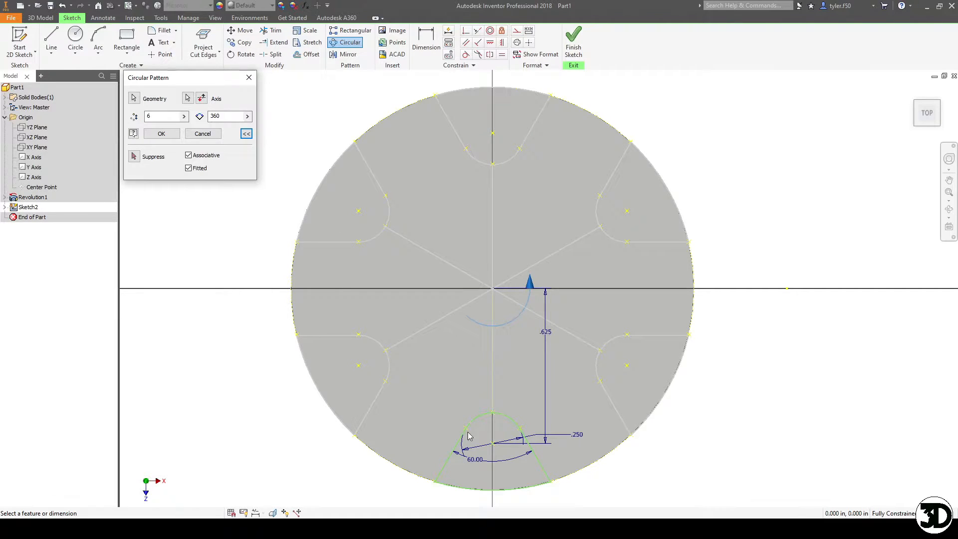
{"action": "left_click", "coordinate": [170, 132]}
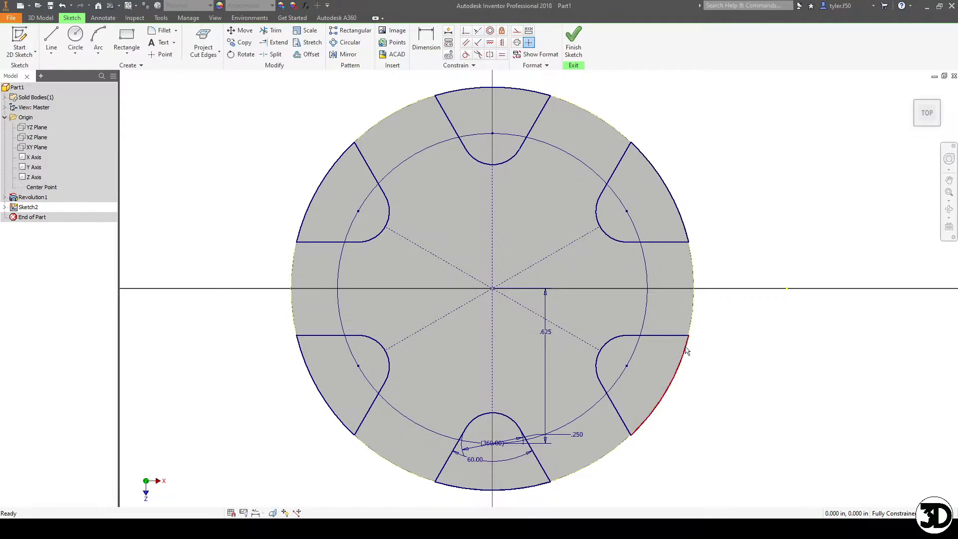
Step: Start an Extrude and select all six slot profiles around the rim as its profiles
{"action": "middle_click_drag", "start_coordinate": [519, 258], "coordinate": [523, 212], "text": "shift"}
{"action": "key", "text": "e"}
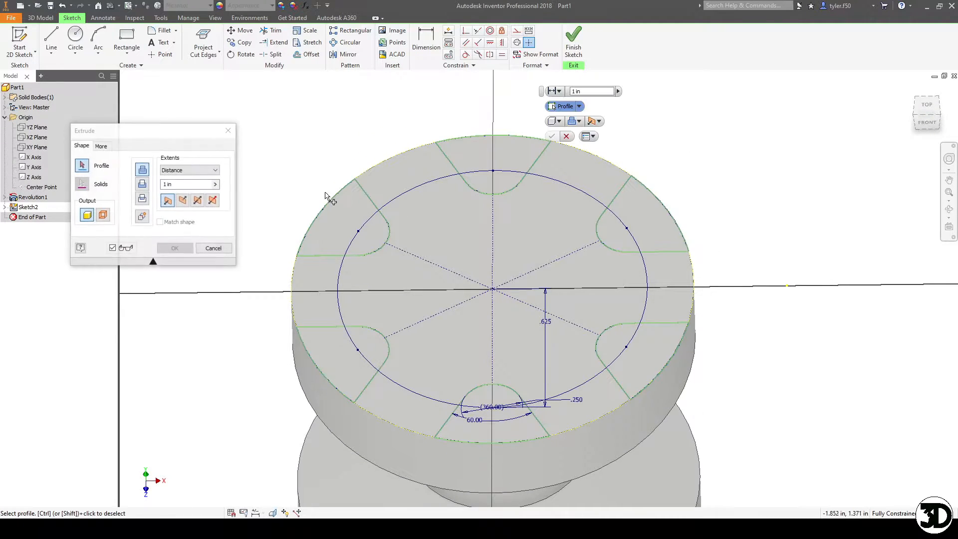
{"action": "left_click", "coordinate": [335, 217]}
{"action": "left_click", "coordinate": [340, 349]}
{"action": "left_click", "coordinate": [483, 405]}
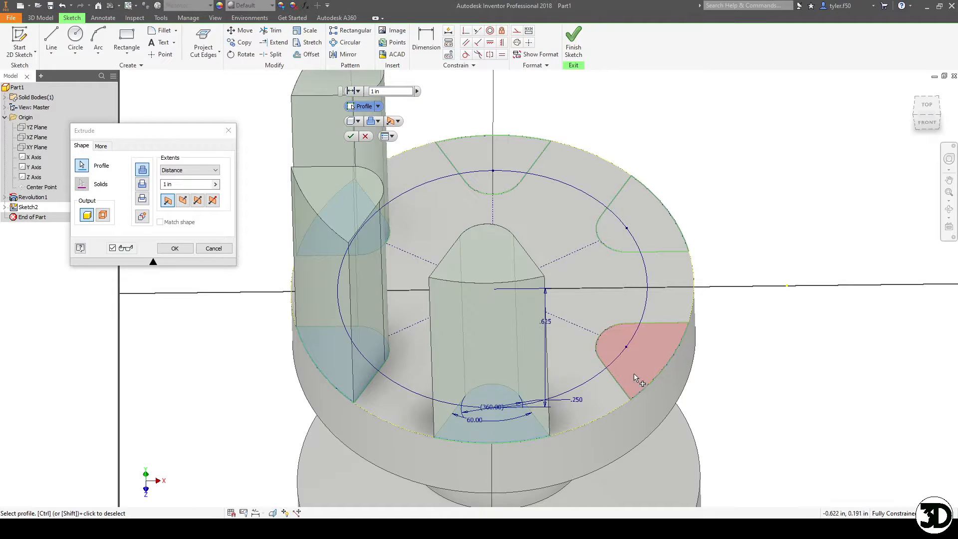
{"action": "left_click", "coordinate": [637, 379]}
{"action": "left_click", "coordinate": [619, 215]}
{"action": "left_click", "coordinate": [519, 172]}
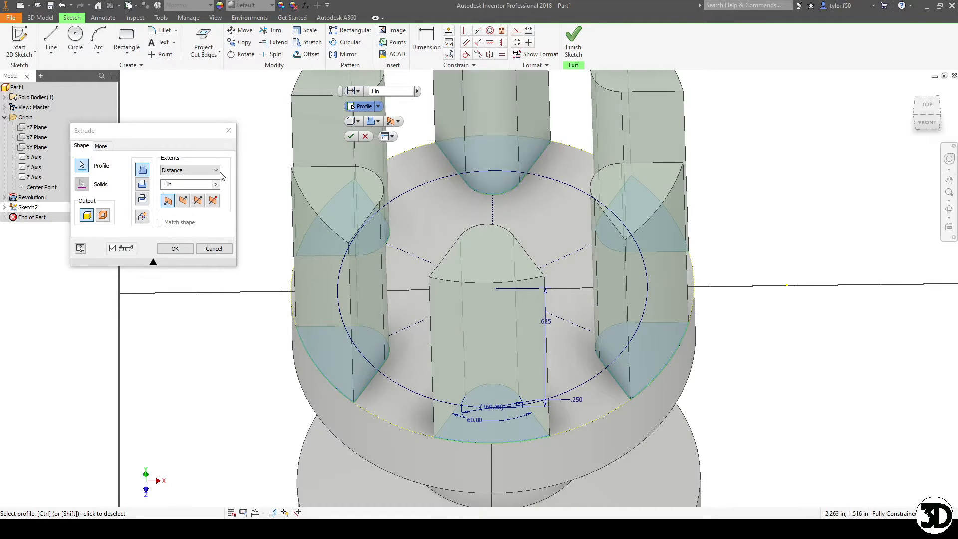
Step: Cut the six selected slot profiles through the whole part with the extent set to All
{"action": "left_click", "coordinate": [139, 187]}
{"action": "left_click", "coordinate": [190, 170]}
{"action": "left_click", "coordinate": [172, 205]}
{"action": "middle_click_drag", "start_coordinate": [453, 270], "coordinate": [473, 189]}
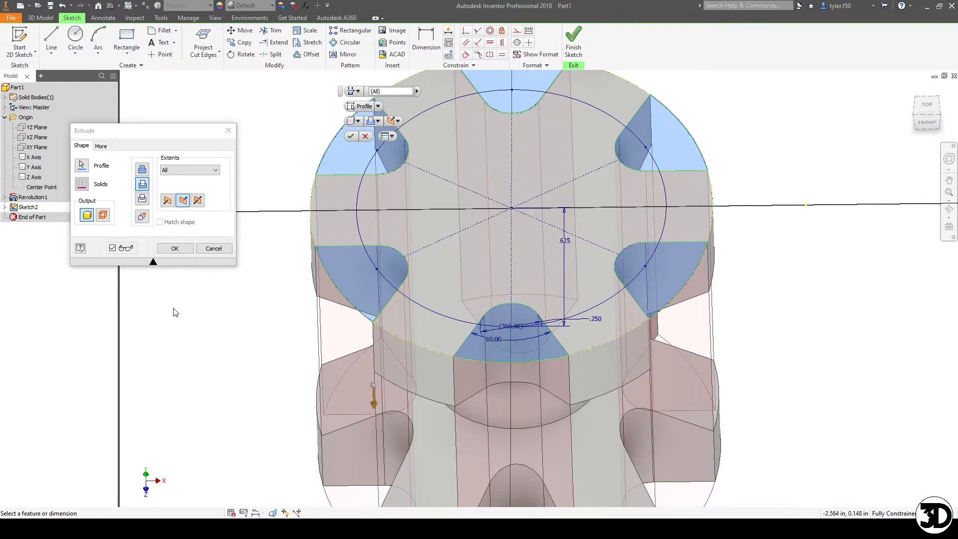
{"action": "left_click", "coordinate": [175, 249]}
{"action": "middle_click_drag", "start_coordinate": [499, 299], "coordinate": [568, 301], "text": "shift"}
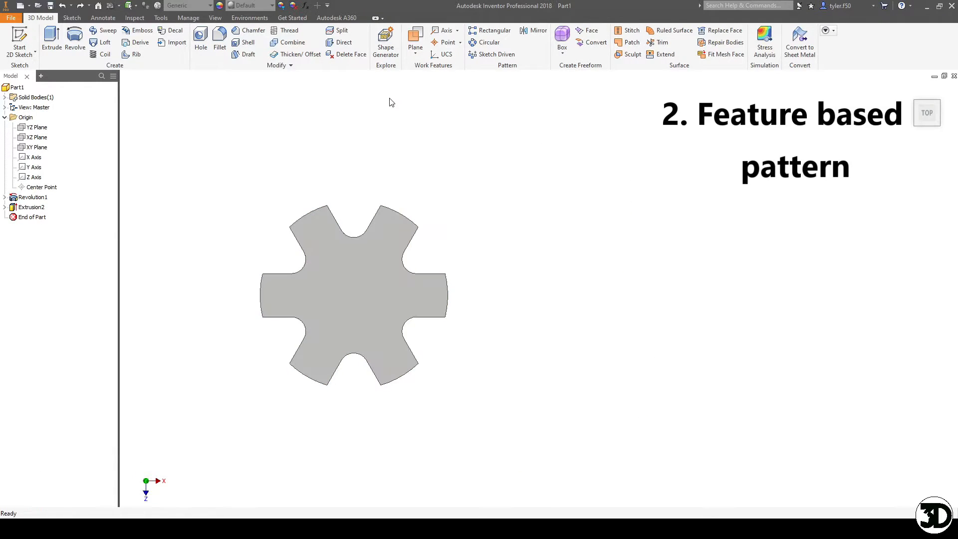
Step: Set up a circular pattern of the entire solid with the Y Axis as its rotation axis
{"action": "left_click", "coordinate": [488, 42]}
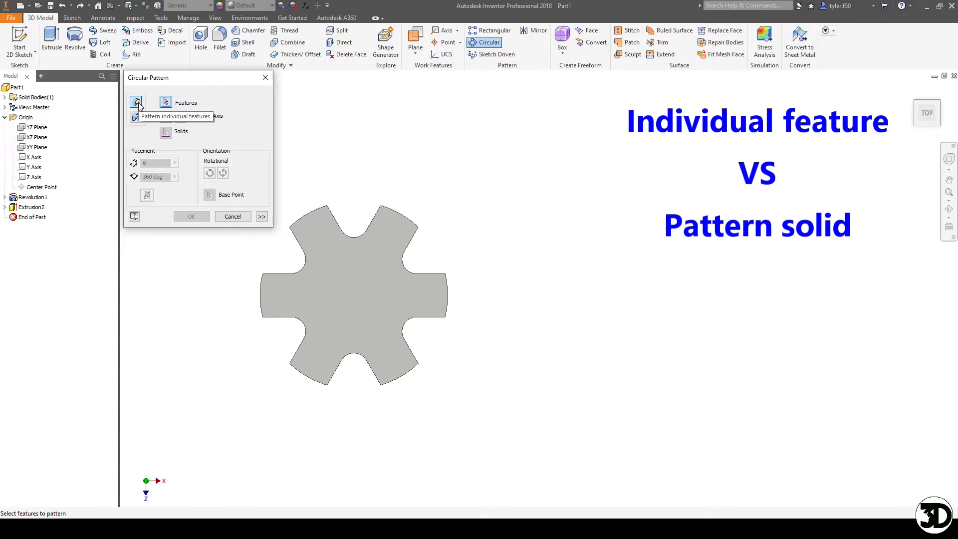
{"action": "left_click", "coordinate": [32, 197]}
{"action": "left_click", "coordinate": [32, 207]}
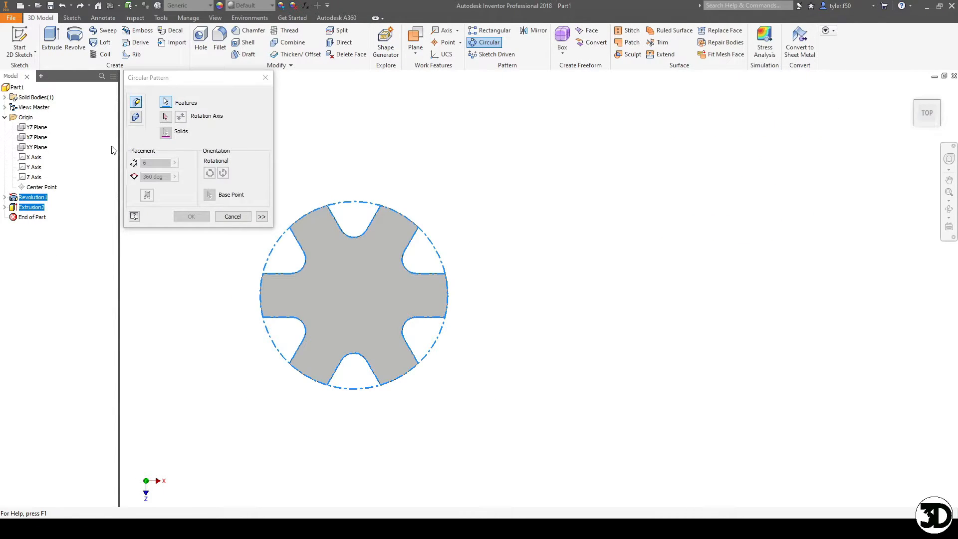
{"action": "left_click", "coordinate": [136, 117]}
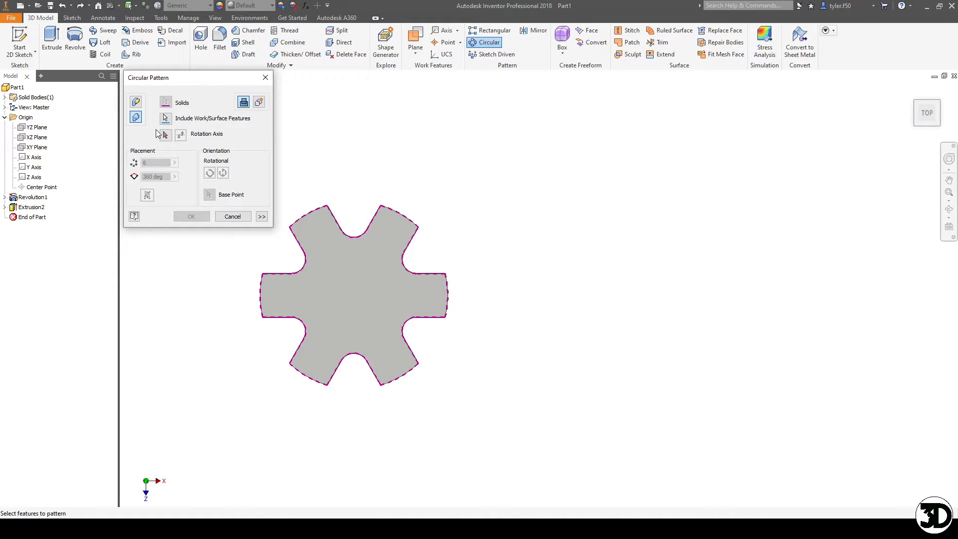
{"action": "left_click", "coordinate": [164, 134]}
{"action": "left_click", "coordinate": [35, 167]}
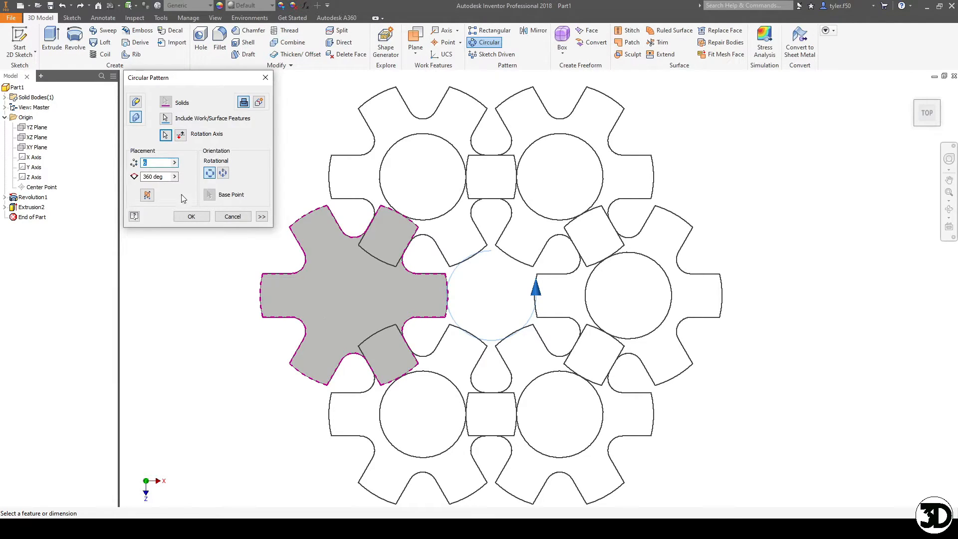
Step: Preview the solid pattern with 5 instances, trying the fixed orientation and returning to rotational
{"action": "type", "text": "5"}
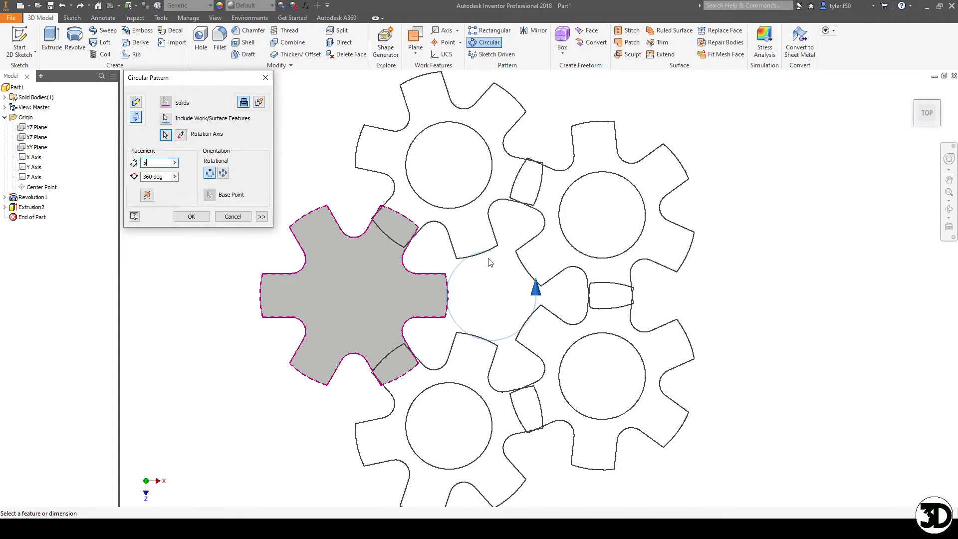
{"action": "left_click", "coordinate": [223, 172]}
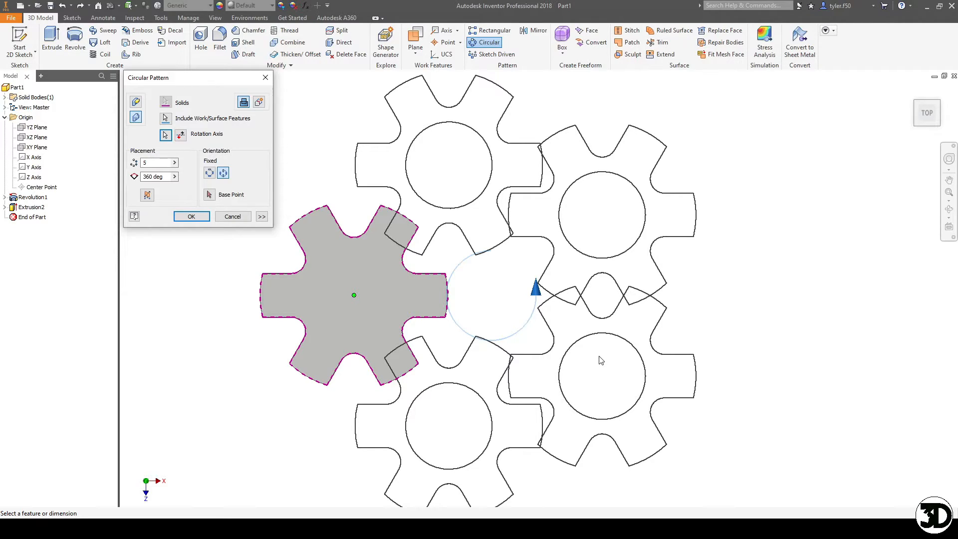
{"action": "left_click", "coordinate": [210, 173]}
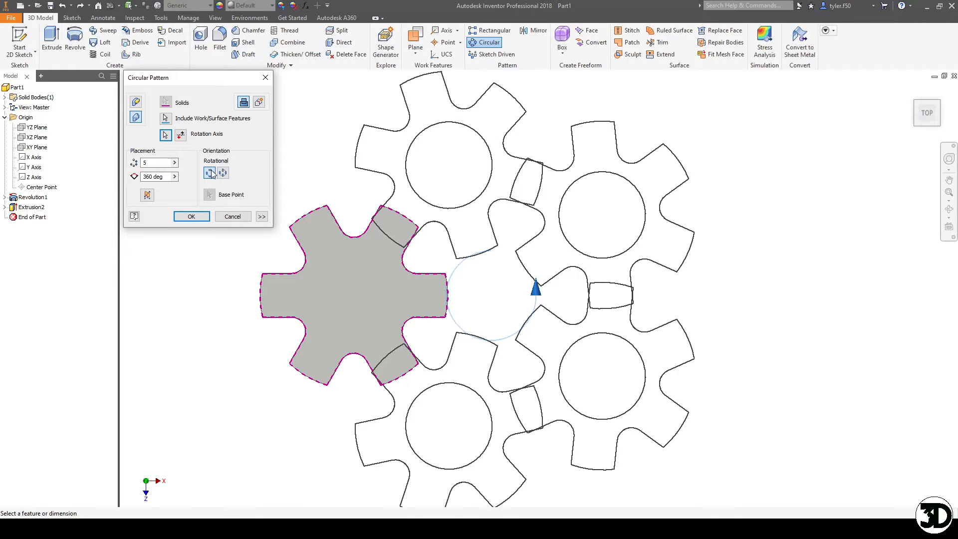
Step: Set the pattern count to 6 and create the patterned copies as new solid bodies
{"action": "double_click", "coordinate": [148, 162]}
{"action": "type", "text": "6"}
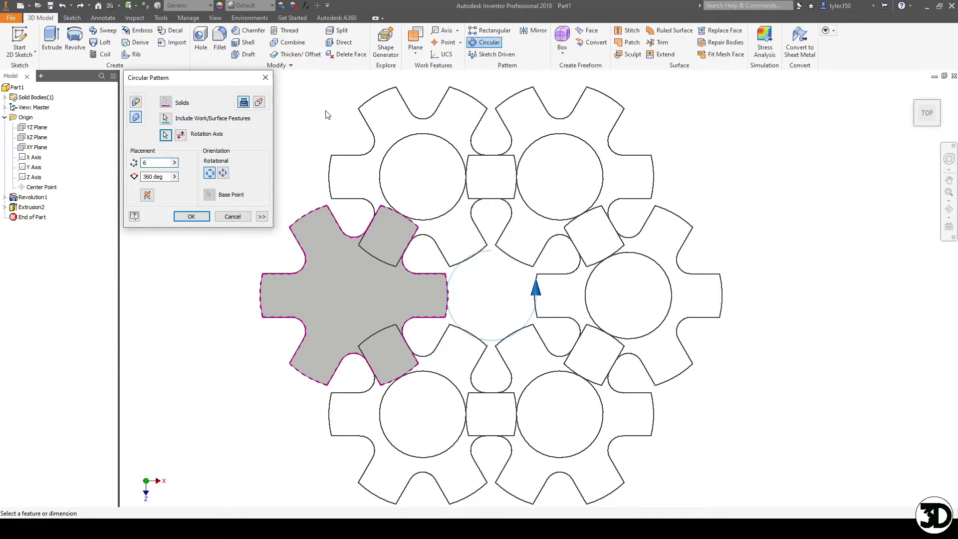
{"action": "left_click", "coordinate": [259, 103]}
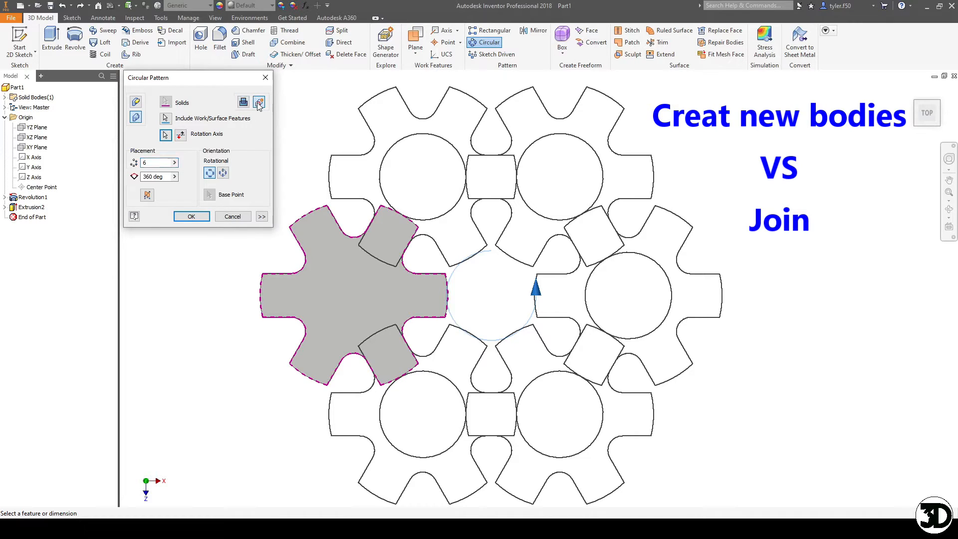
{"action": "left_click", "coordinate": [191, 217]}
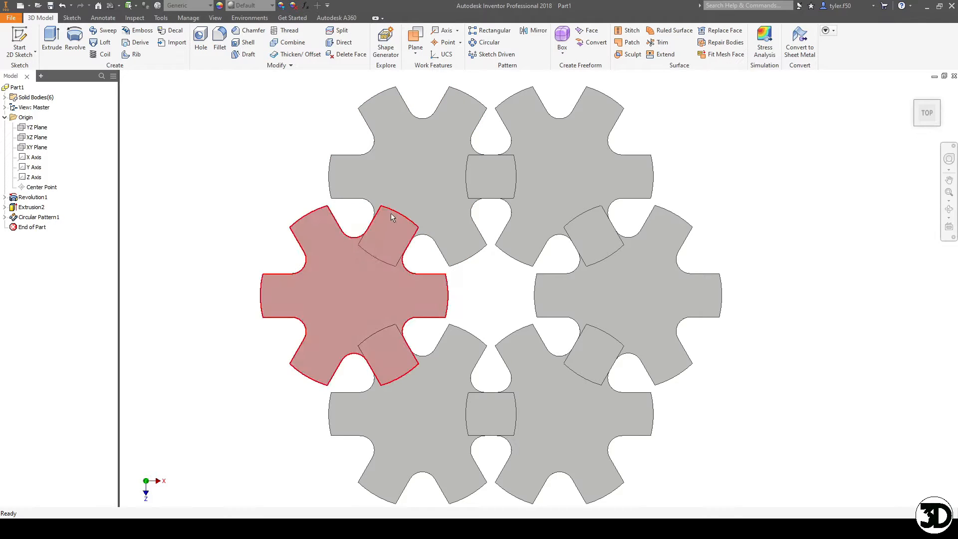
Step: Edit the circular pattern so that its copies join into a single solid body
{"action": "left_click", "coordinate": [43, 218]}
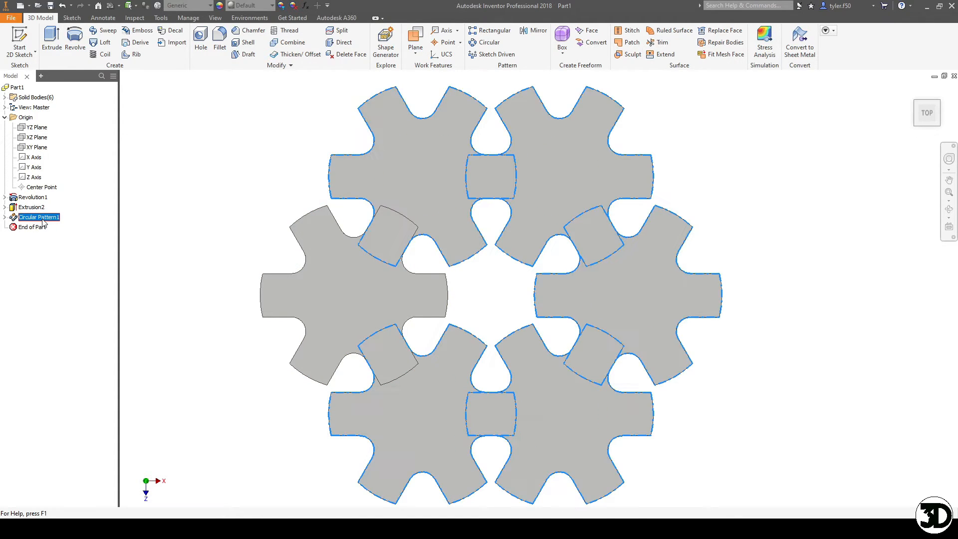
{"action": "right_click", "coordinate": [44, 221]}
{"action": "left_click", "coordinate": [64, 265]}
{"action": "left_click", "coordinate": [245, 104]}
{"action": "left_click", "coordinate": [191, 217]}
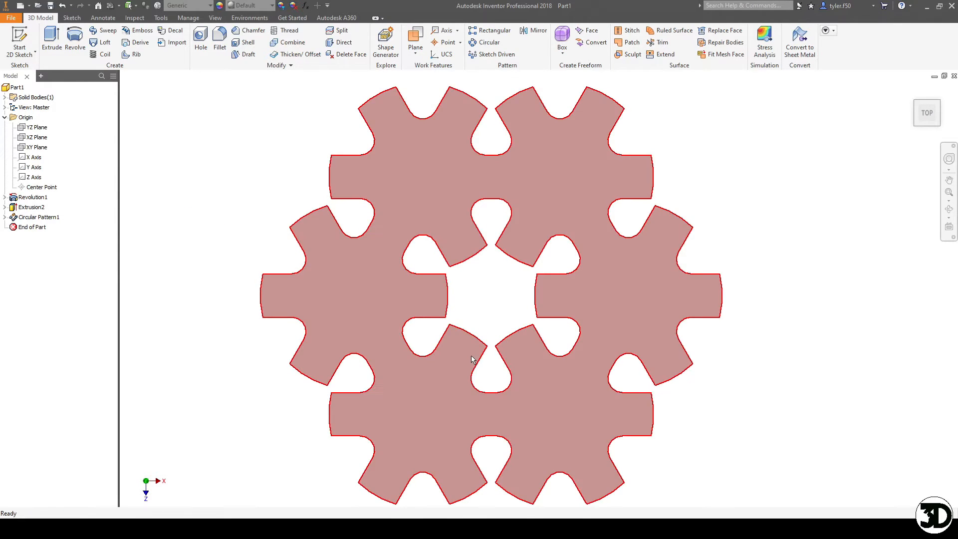
{"action": "mouse_move", "coordinate": [488, 375]}
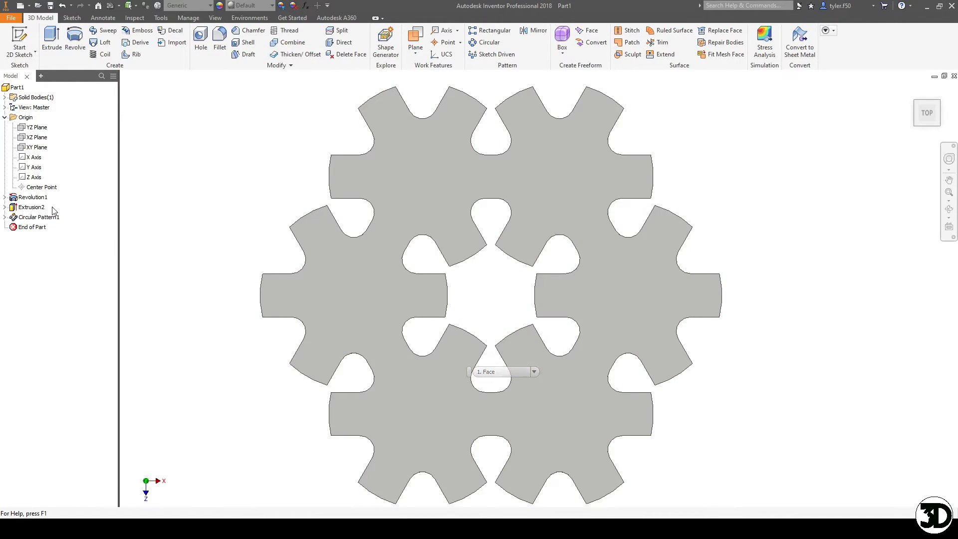
Step: Reopen the circular pattern for editing and try its midplane placement, switching it on and back off
{"action": "right_click", "coordinate": [50, 216]}
{"action": "left_click", "coordinate": [76, 260]}
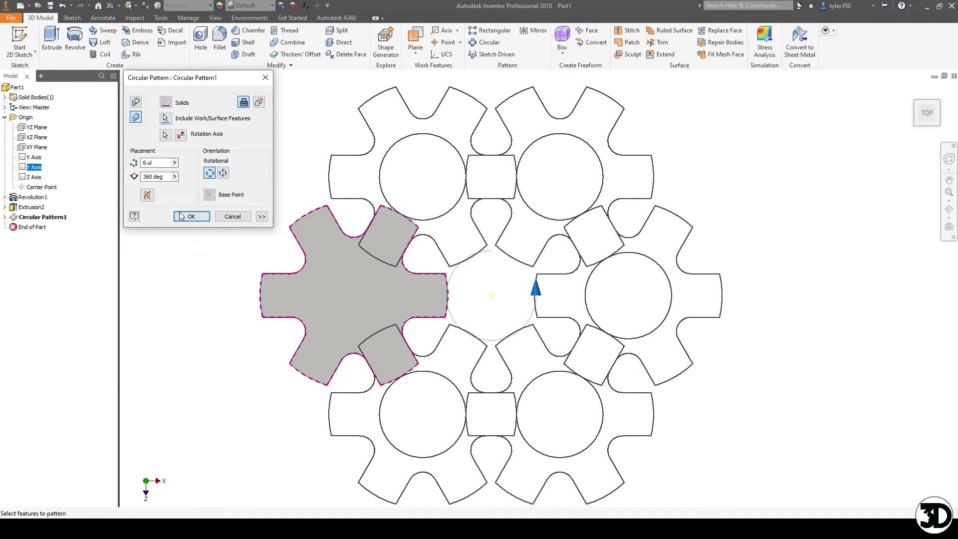
{"action": "left_click", "coordinate": [148, 195]}
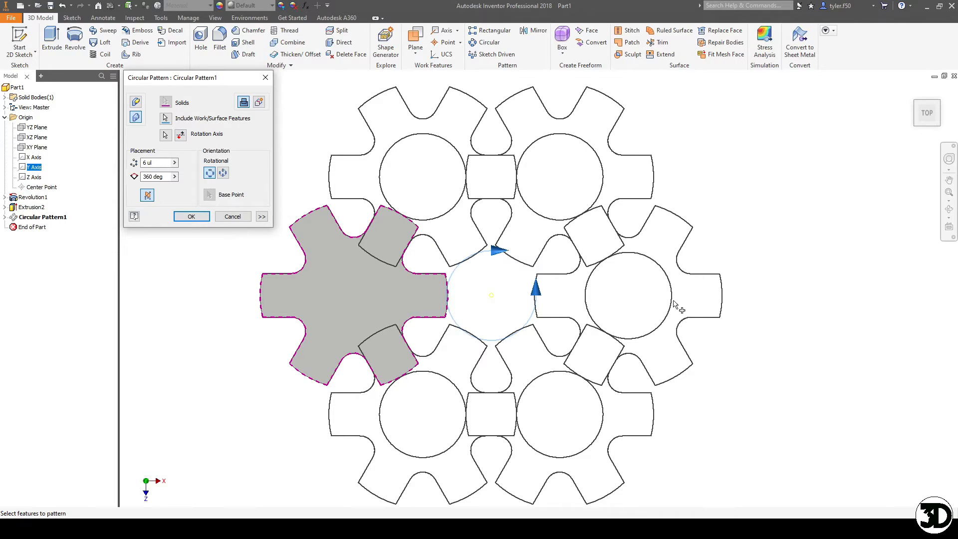
{"action": "left_click", "coordinate": [148, 196]}
Step: Switch the pattern's positioning method to Incremental and set its angle to 65 degrees
{"action": "left_click", "coordinate": [262, 217]}
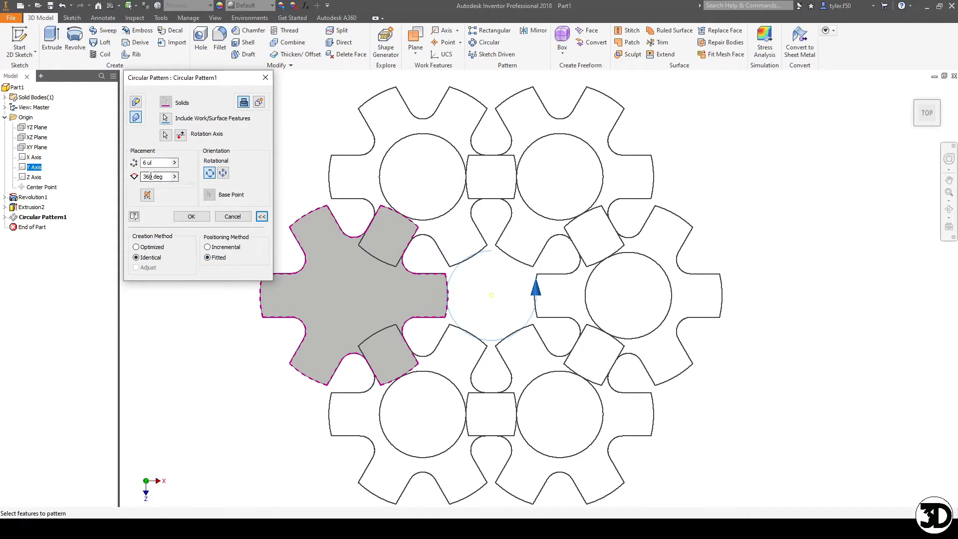
{"action": "left_click", "coordinate": [222, 248]}
{"action": "left_click", "coordinate": [165, 178]}
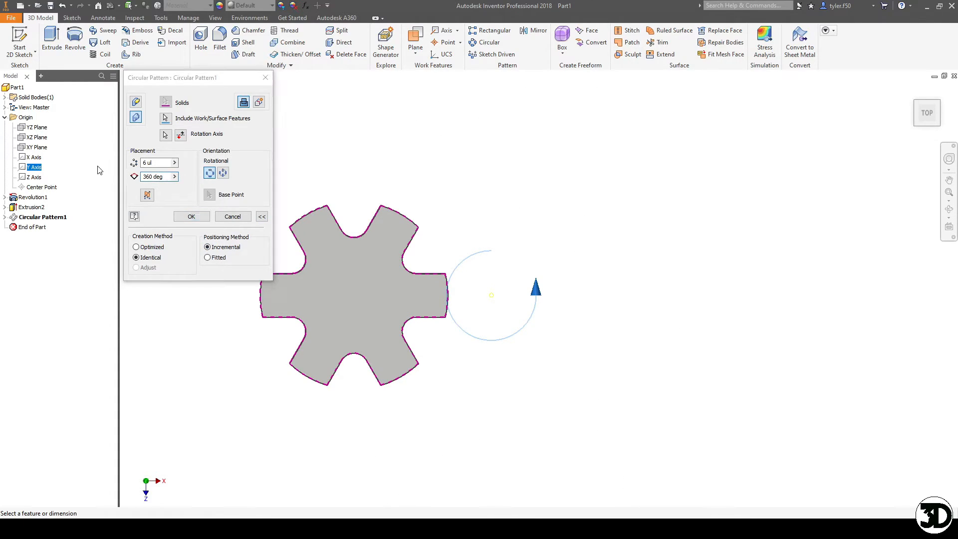
{"action": "double_click", "coordinate": [157, 177]}
{"action": "type", "text": "65"}
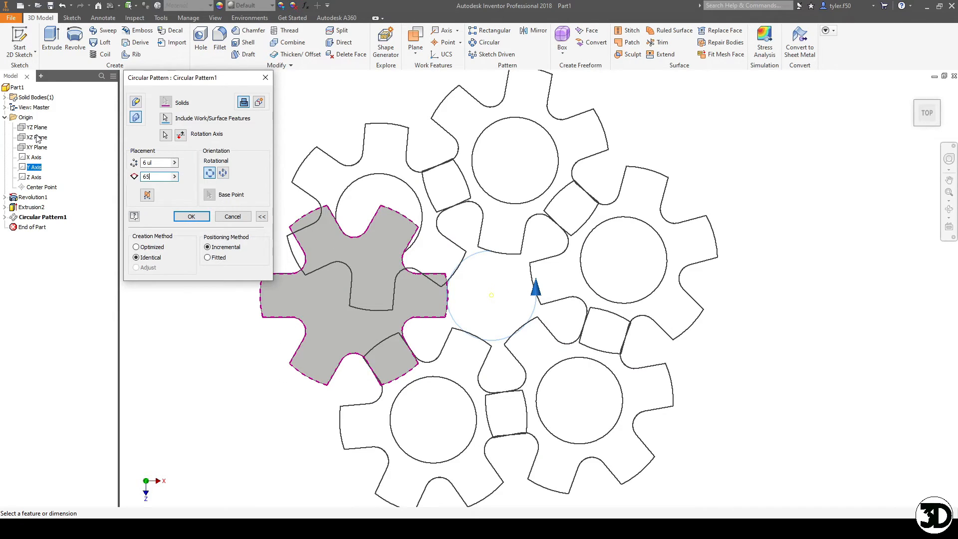
Step: Try incremental spacing angles of 60 and 75 degrees between the circular pattern's copies
{"action": "key", "text": "BackSpace"}
{"action": "type", "text": "0"}
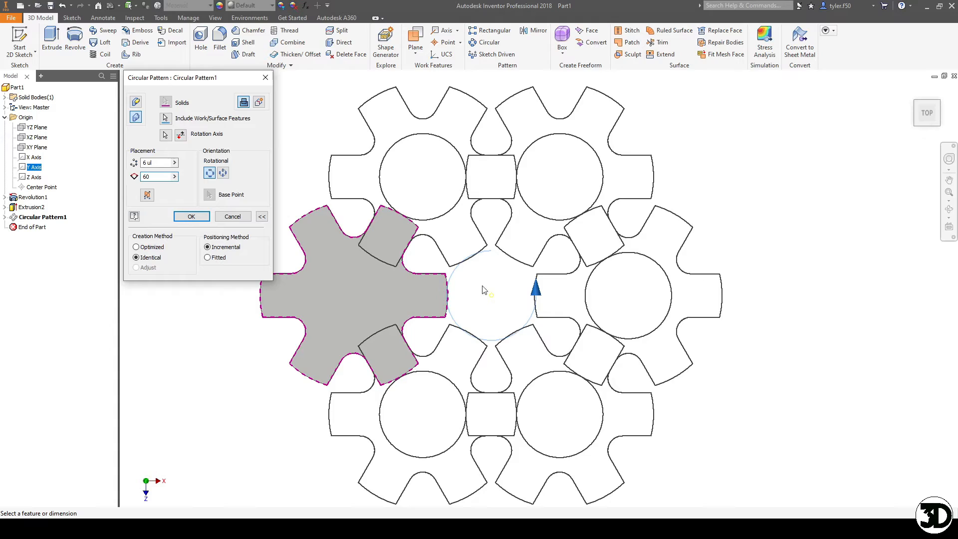
{"action": "key", "text": "BackSpace"}
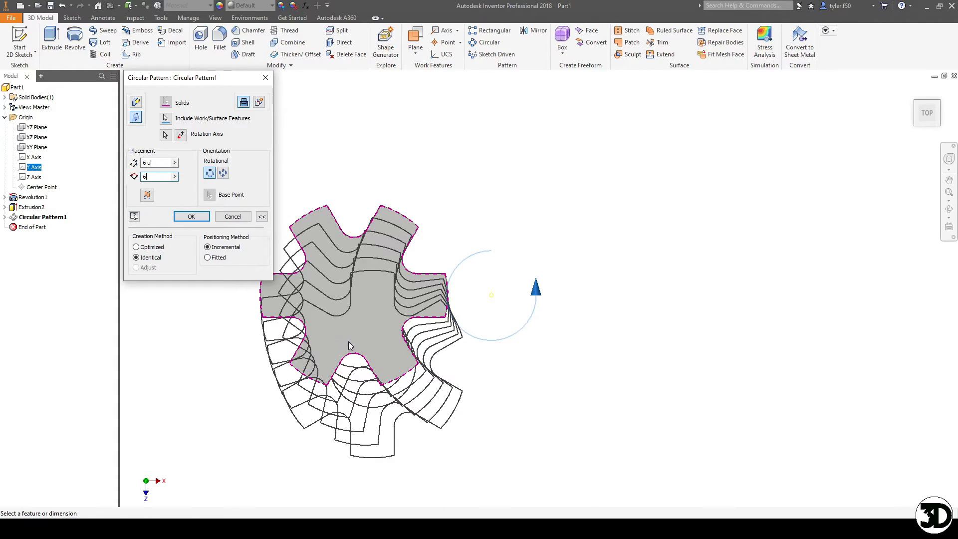
{"action": "type", "text": "0"}
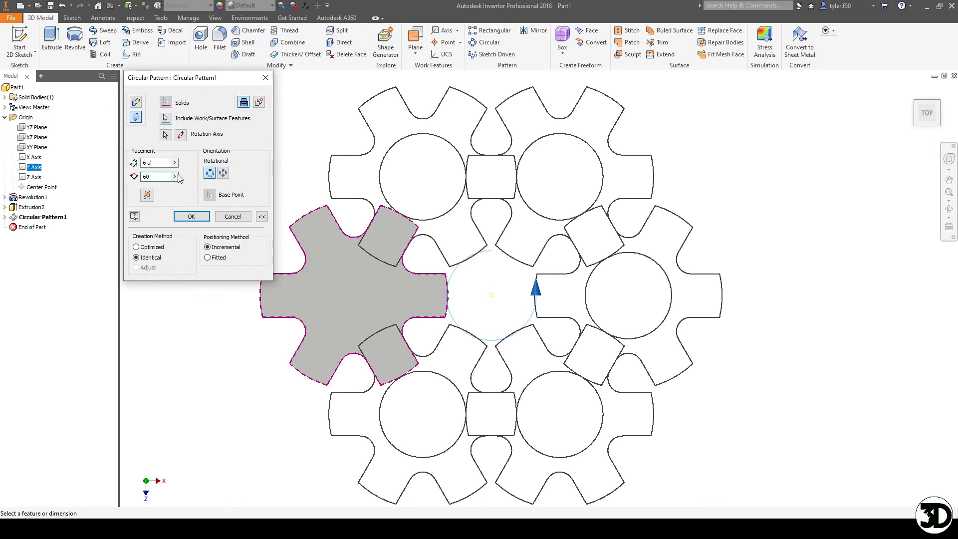
{"action": "key", "text": "BackSpace"}
{"action": "key", "text": "BackSpace"}
{"action": "type", "text": "75"}
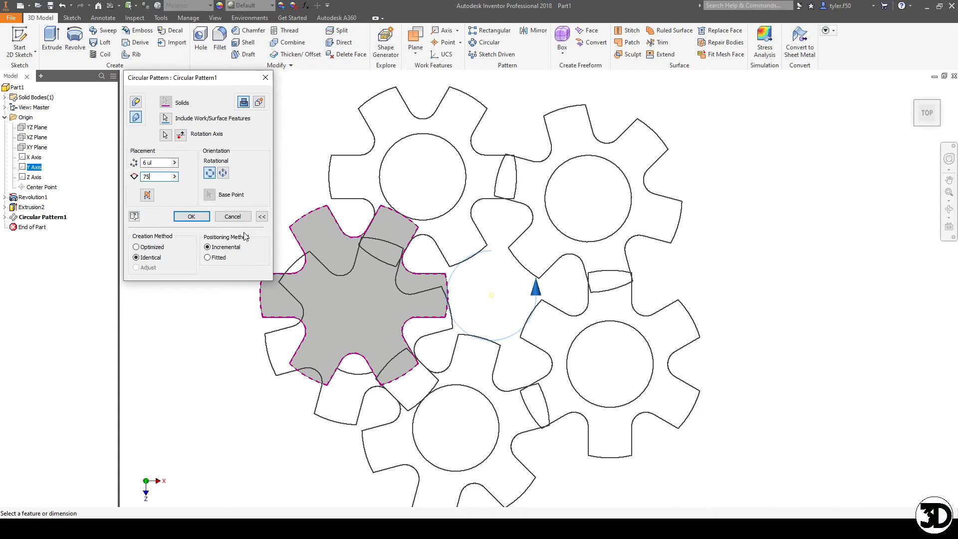
Step: Switch the circular pattern's positioning method to Fitted, set its total angle to 360 degrees, and apply the edit
{"action": "left_click", "coordinate": [211, 261]}
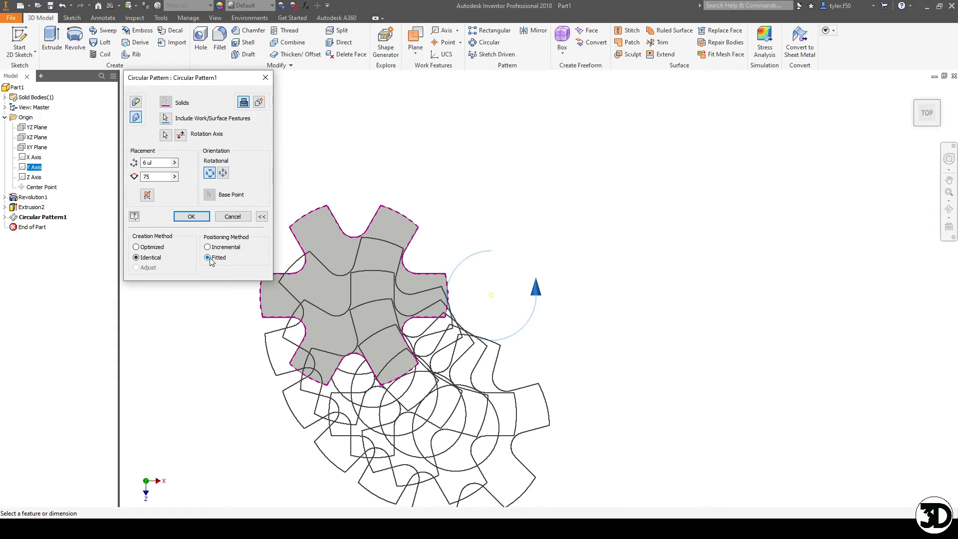
{"action": "key", "text": "BackSpace"}
{"action": "key", "text": "BackSpace"}
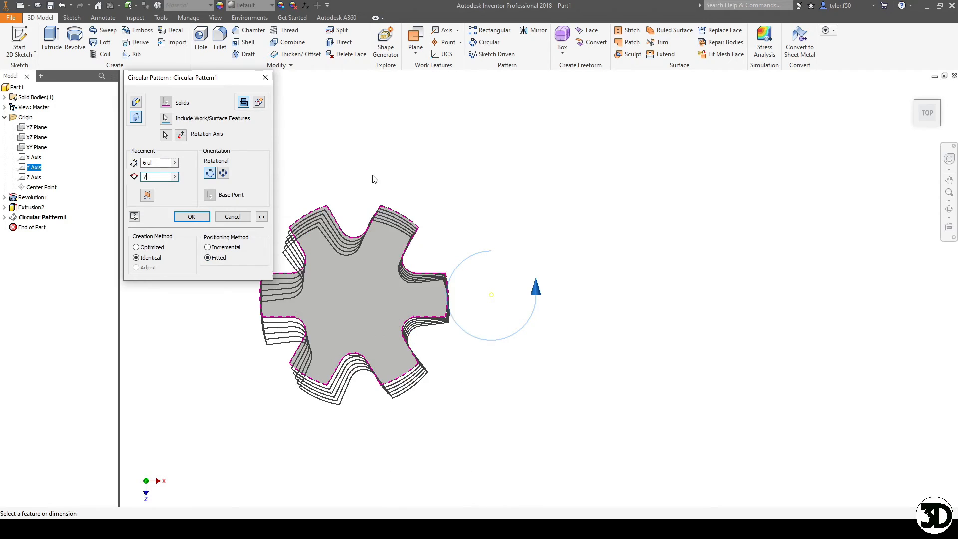
{"action": "type", "text": "360"}
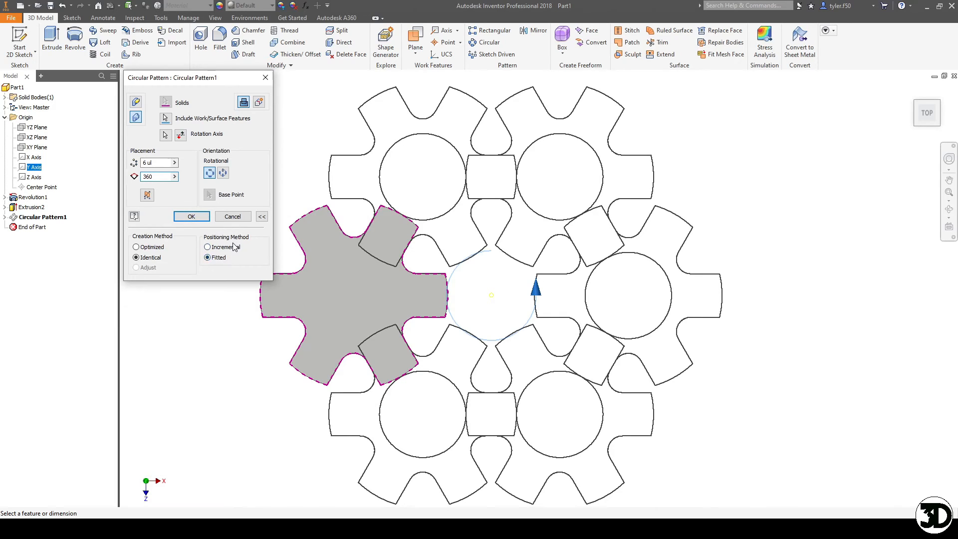
{"action": "left_click", "coordinate": [192, 216]}
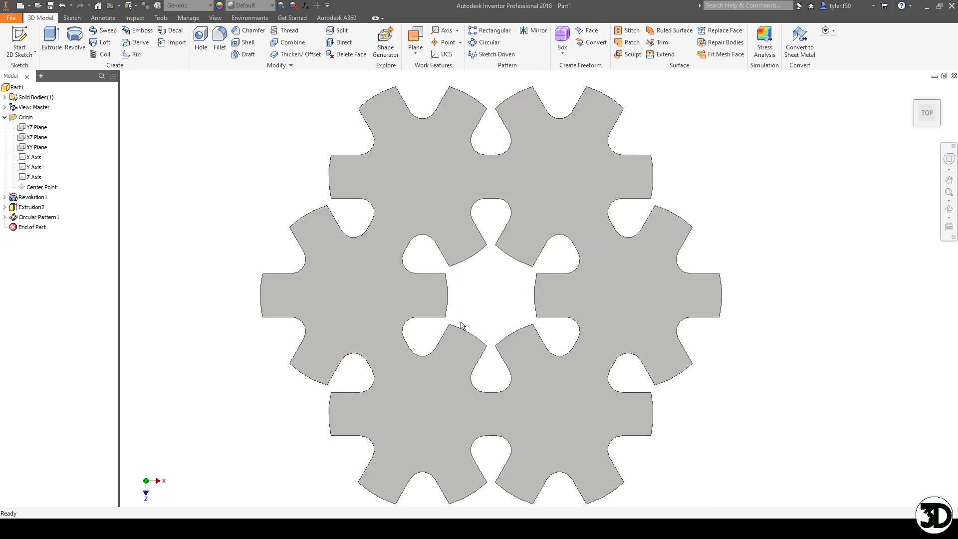
{"action": "middle_click_drag", "start_coordinate": [553, 338], "coordinate": [447, 295], "text": "shift"}
{"action": "left_click", "coordinate": [483, 274]}
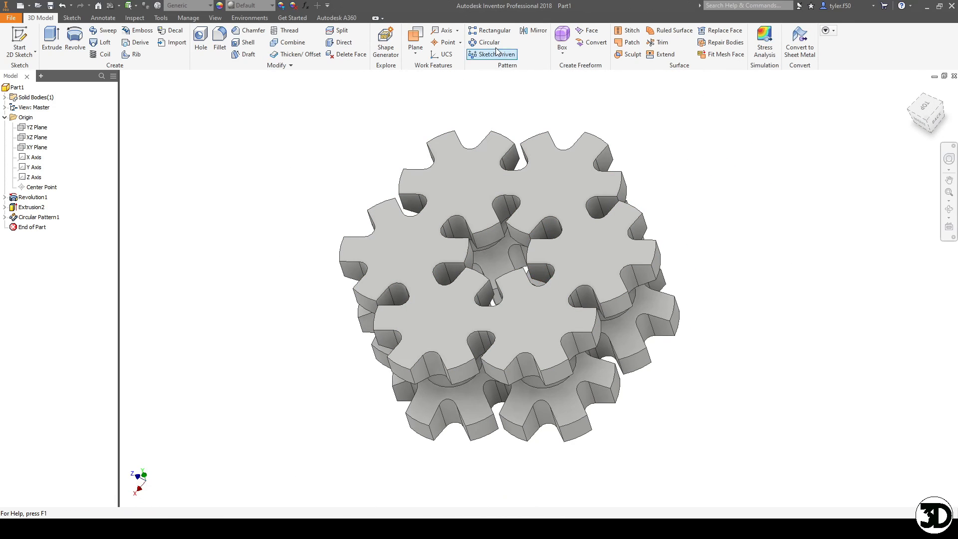
{"action": "left_click", "coordinate": [926, 104]}
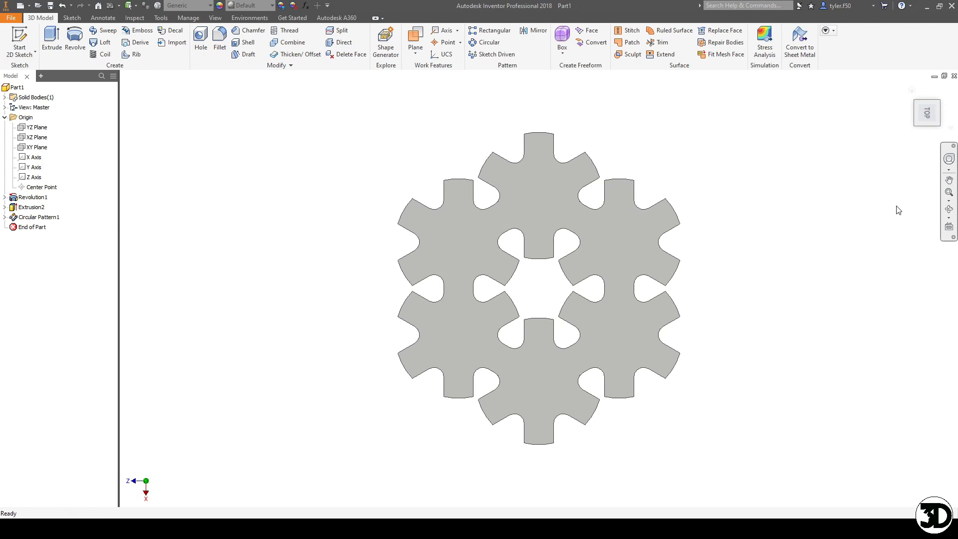